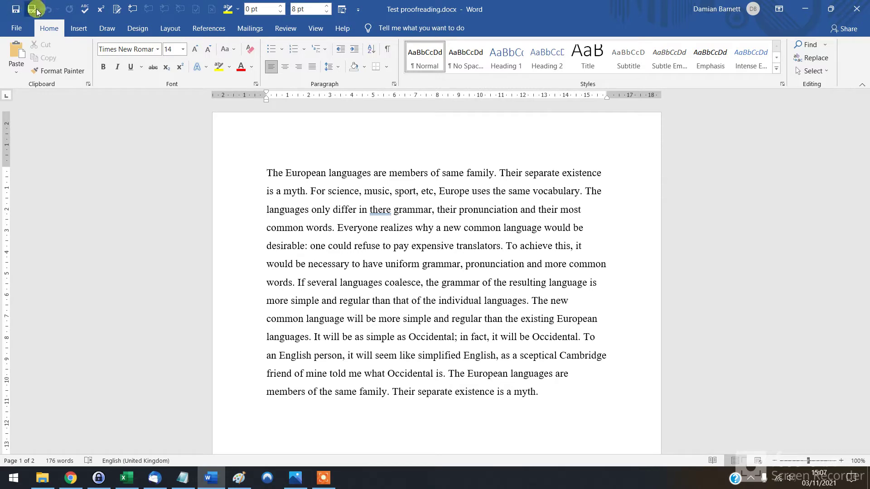
# Save a copy of the document on the Desktop as 'Test proofreading new.docx'.
pyautogui.click(35, 10)
pyautogui.press('End')
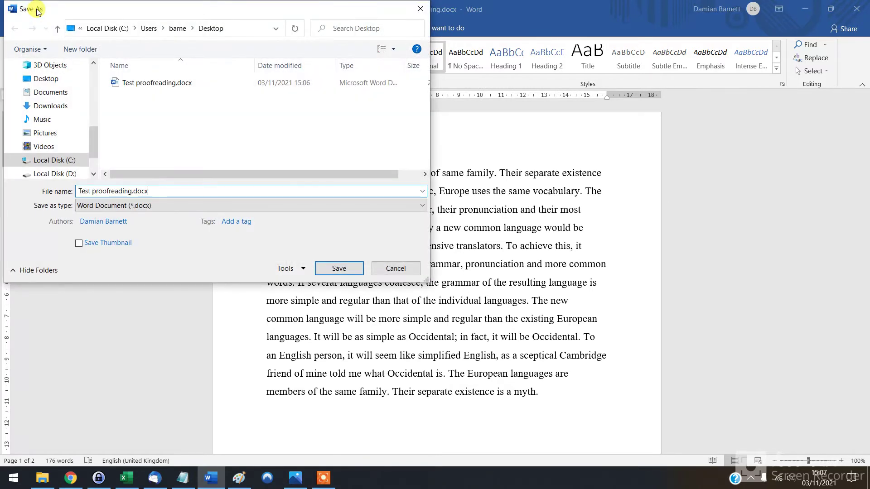
pyautogui.write('new')
pyautogui.click(339, 268)
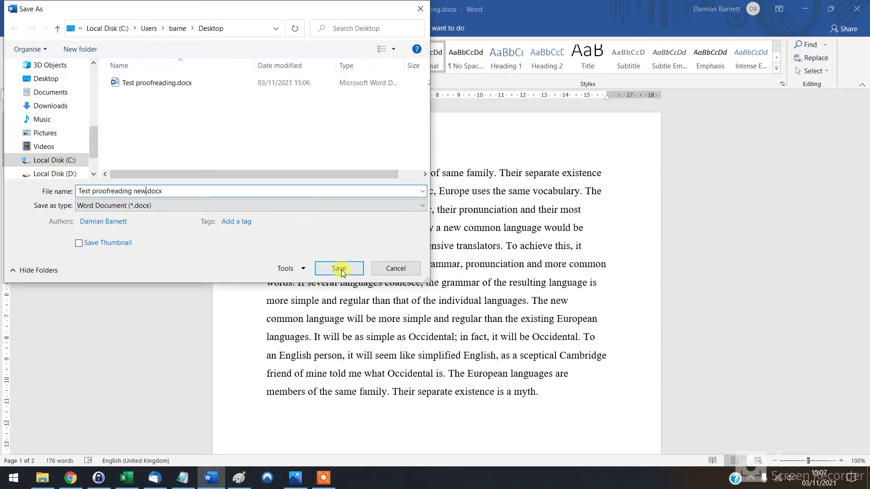
# Insert 'the' before 'same', change 'there' to 'their' and 'realizes' to 'realises'.
pyautogui.click(442, 172)
pyautogui.write('the')
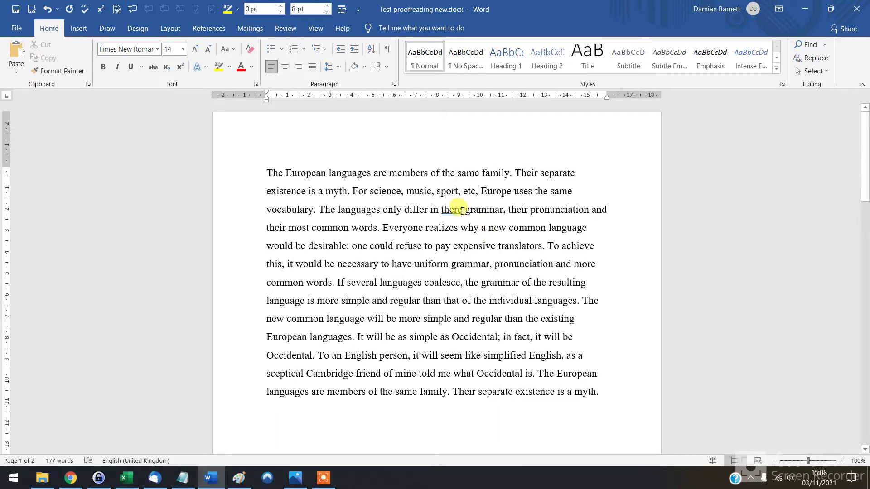
pyautogui.press('BackSpace')
pyautogui.press('BackSpace')
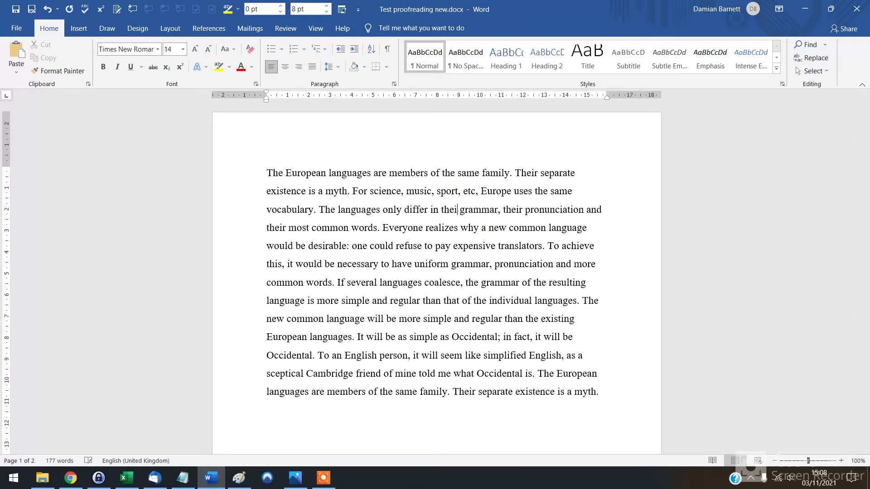
pyautogui.write('ir')
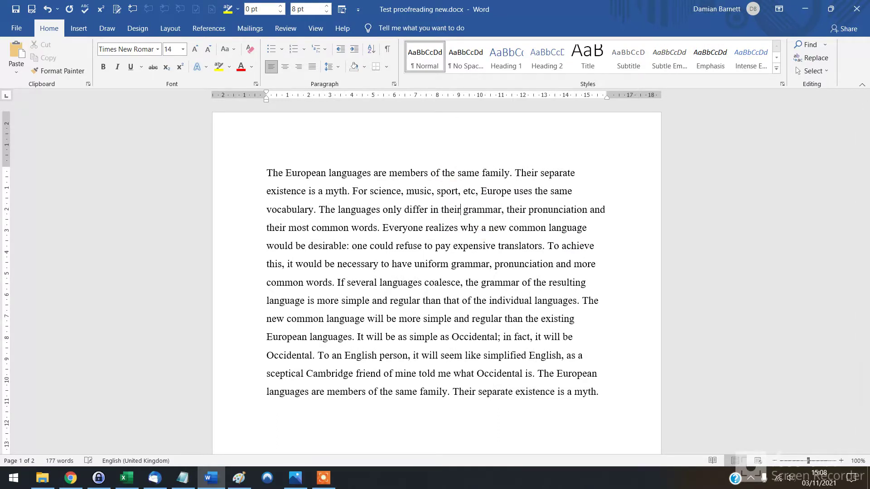
pyautogui.click(446, 228)
pyautogui.press('BackSpace')
pyautogui.write('s')
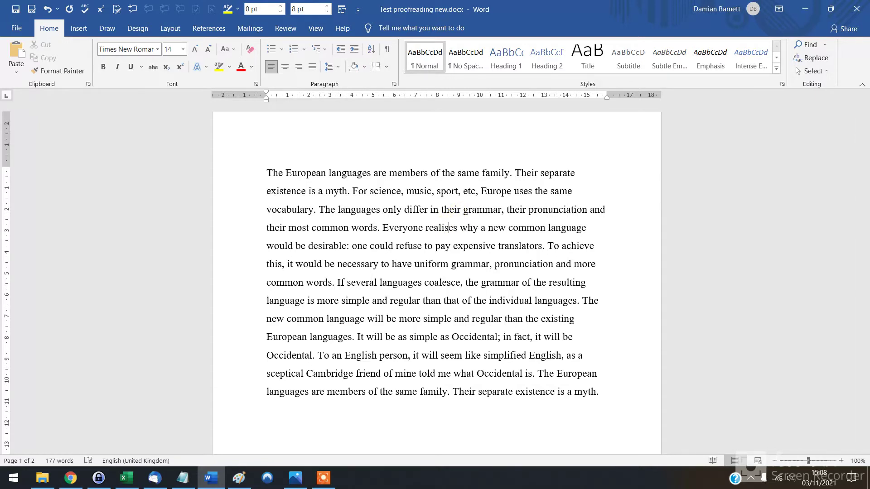
# Add a comment on 'regular' suggesting the synonym 'straightforward'.
pyautogui.doubleClick(496, 320)
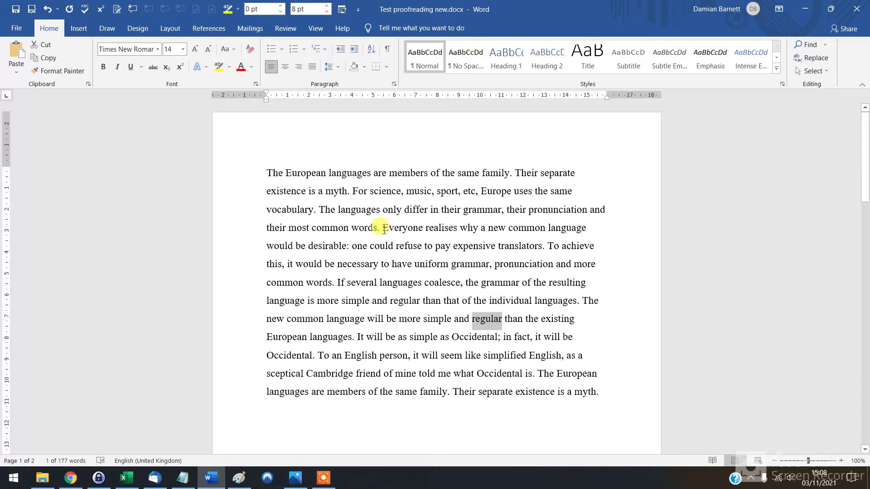
pyautogui.click(133, 10)
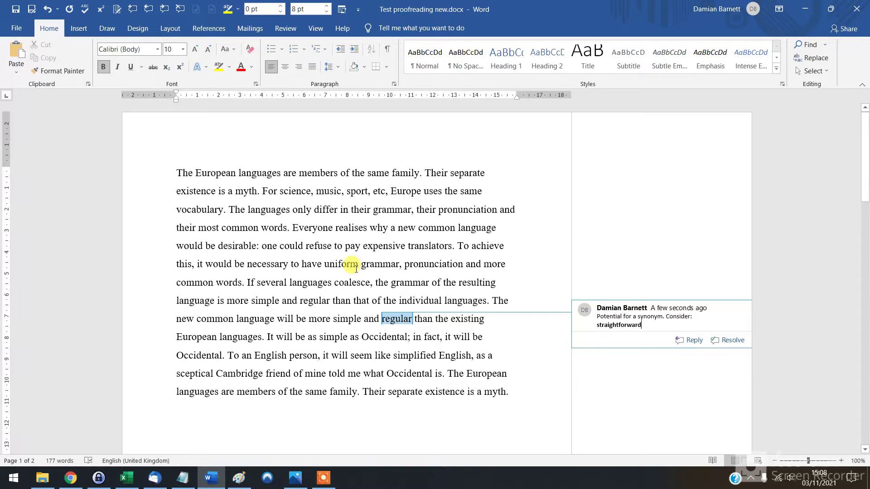
pyautogui.click(407, 336)
# Italicise all three occurrences of 'Occidental'.
pyautogui.doubleClick(407, 336)
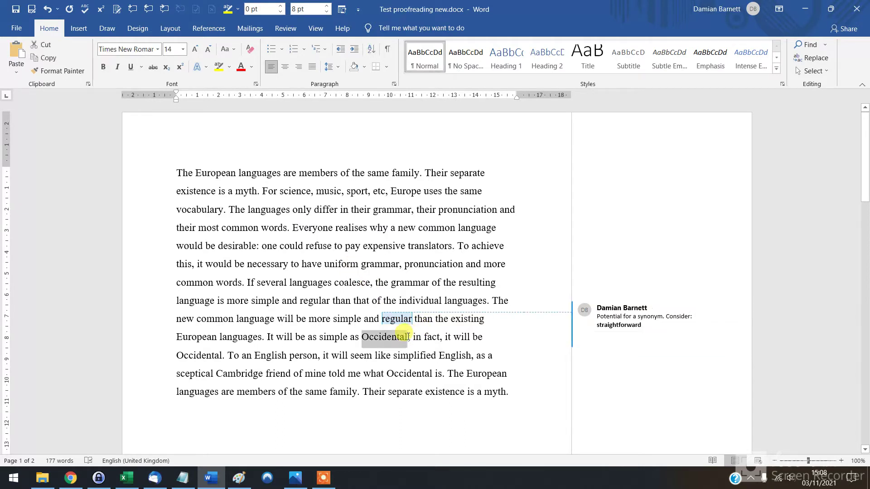
pyautogui.hotkey('ctrl', 'i')
pyautogui.click(222, 356)
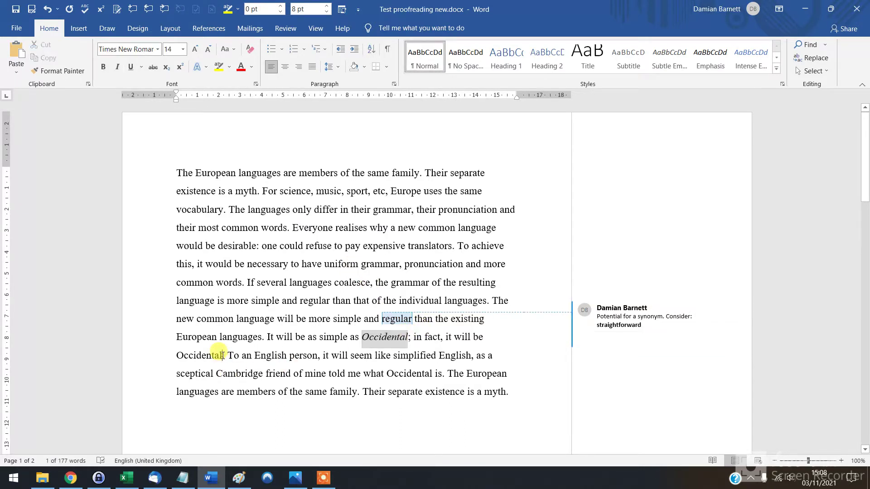
pyautogui.doubleClick(222, 356)
pyautogui.hotkey('ctrl', 'i')
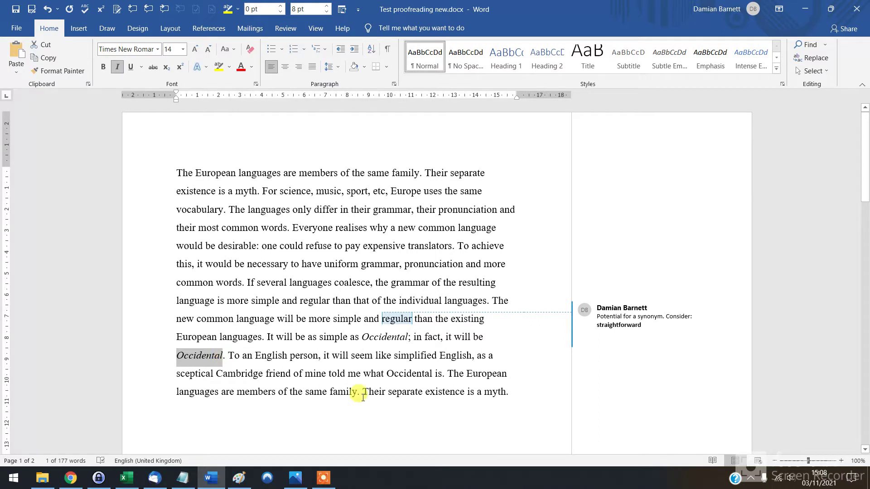
pyautogui.click(432, 375)
pyautogui.doubleClick(430, 375)
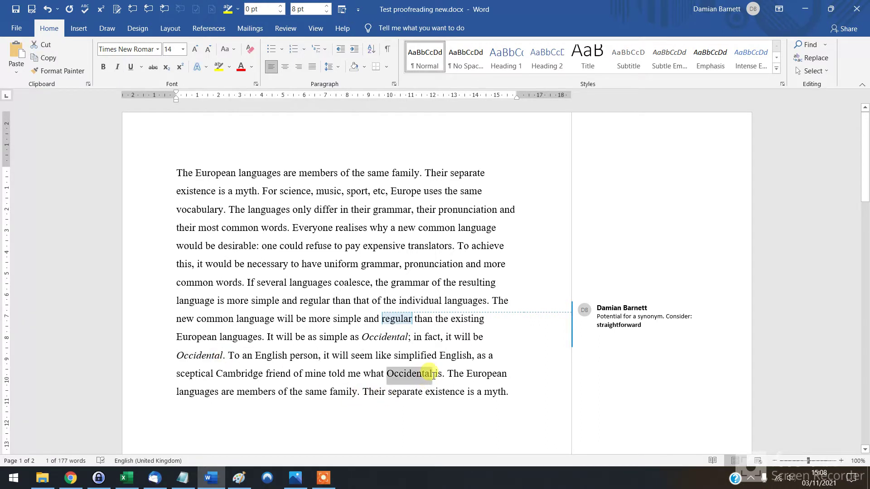
pyautogui.hotkey('ctrl', 'i')
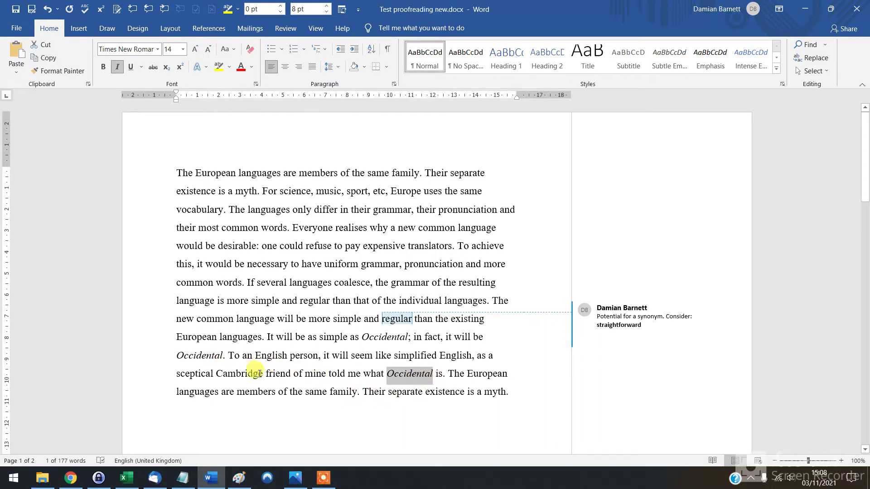
# Make the word 'Cambridge' bold, not italic.
pyautogui.click(262, 374)
pyautogui.doubleClick(263, 374)
pyautogui.hotkey('ctrl', 'i')
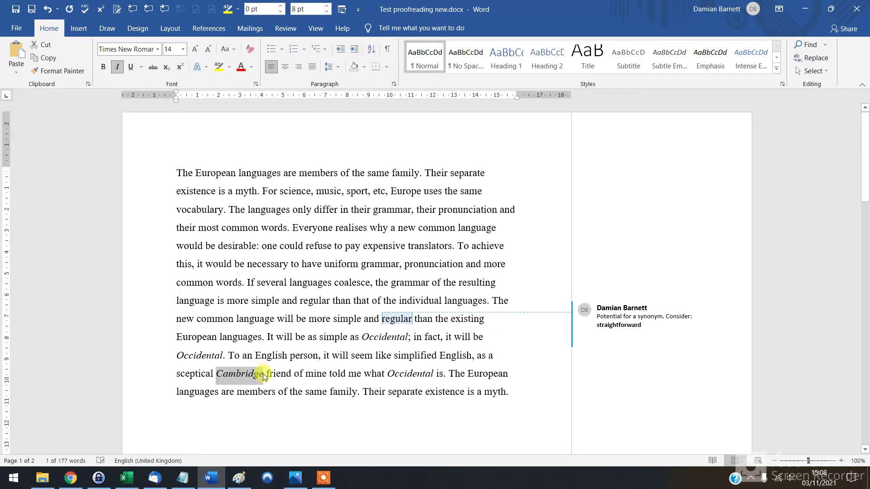
pyautogui.hotkey('ctrl', 'i')
pyautogui.hotkey('ctrl', 'b')
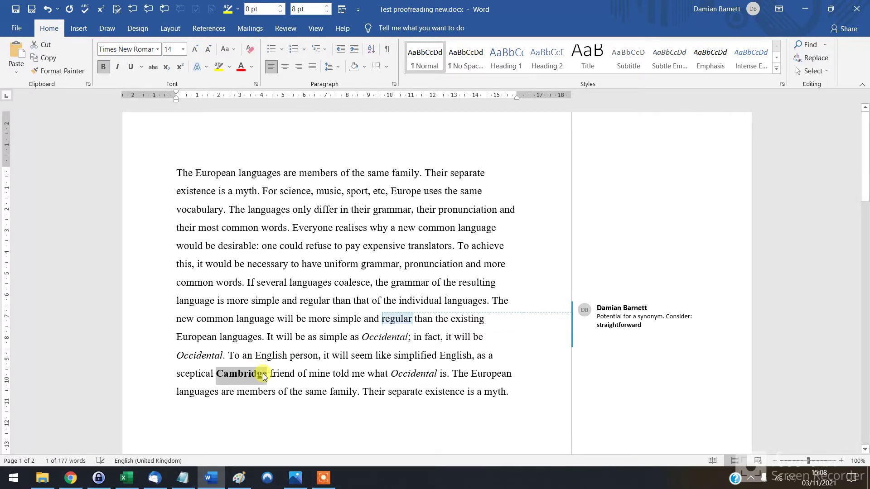
# On page 2, change 'some' to 'the' in the 'Here is some dummy text' box.
pyautogui.scroll(-3, 272, 344)
pyautogui.scroll(-10, 317, 305)
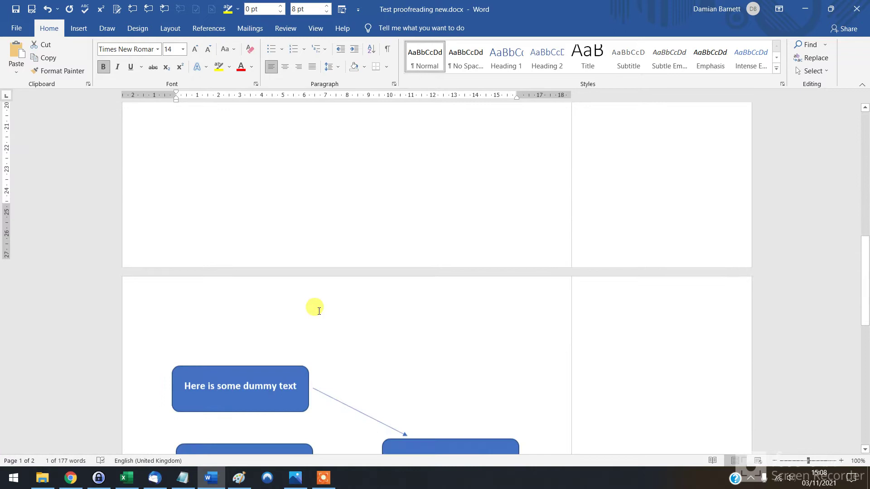
pyautogui.click(239, 286)
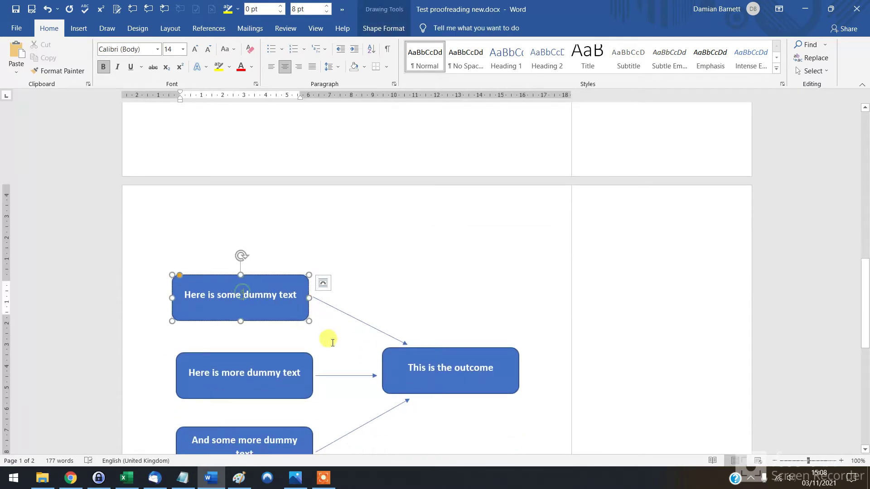
pyautogui.hotkey('ctrl', 'shift', 'Left')
pyautogui.write('the')
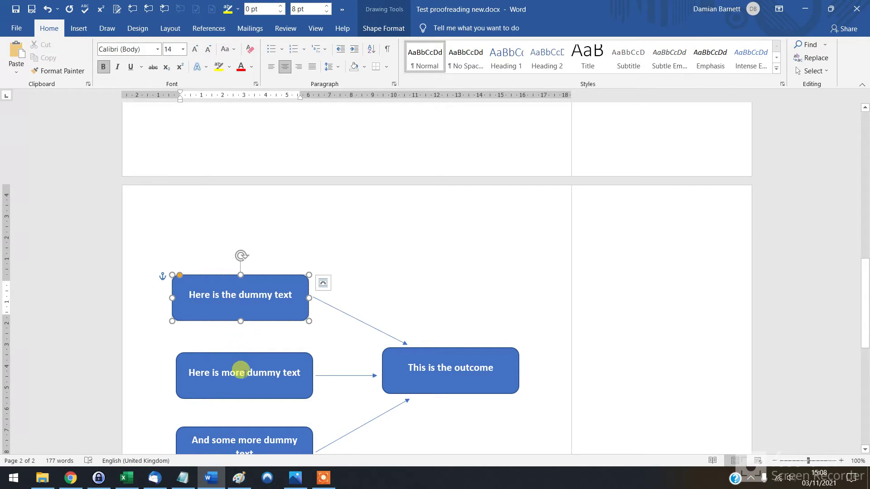
# Replace 'more' with 'additional' and insert 'final' before 'outcome' in the other boxes.
pyautogui.click(240, 372)
pyautogui.doubleClick(240, 372)
pyautogui.press('BackSpace')
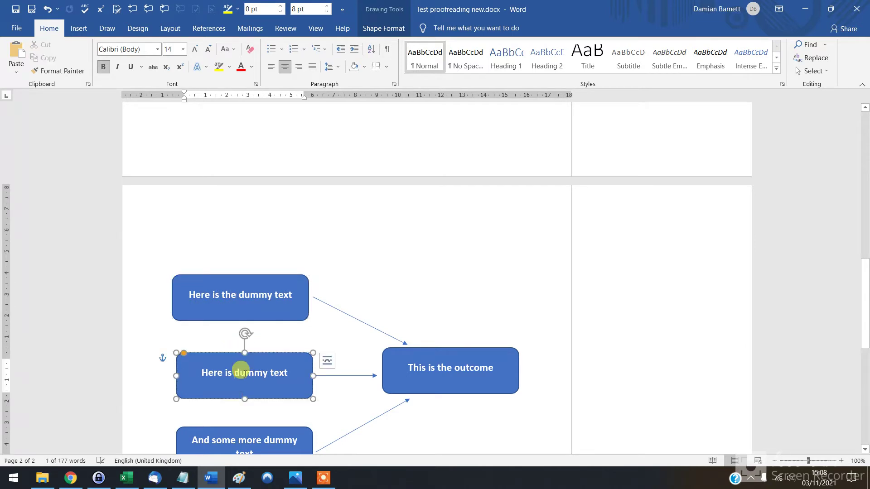
pyautogui.write('additional')
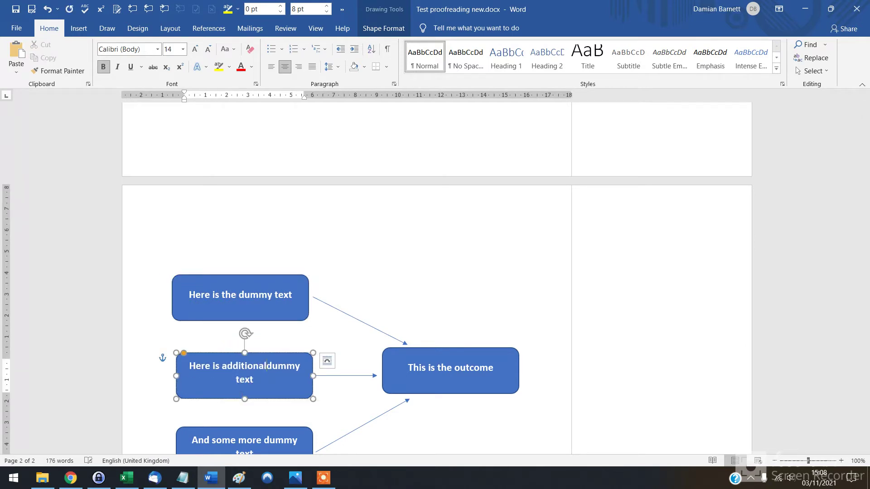
pyautogui.click(454, 370)
pyautogui.write('final')
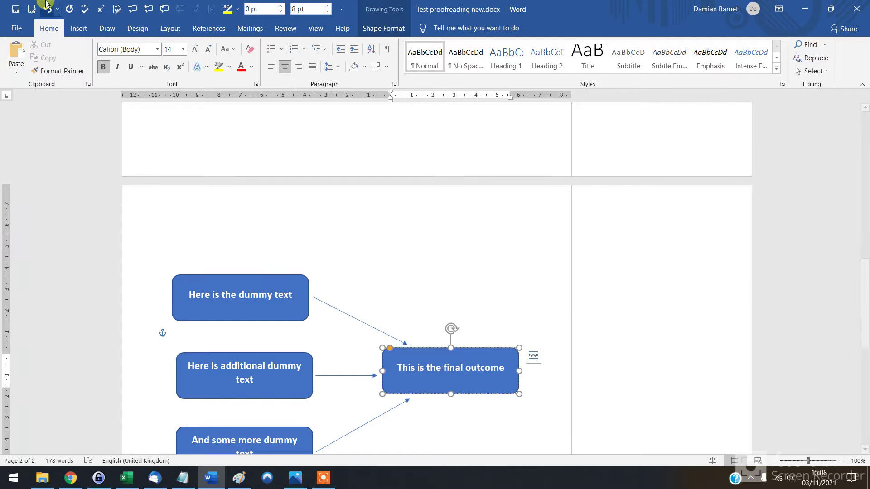
# Save the edited document and scroll back to the top.
pyautogui.click(16, 9)
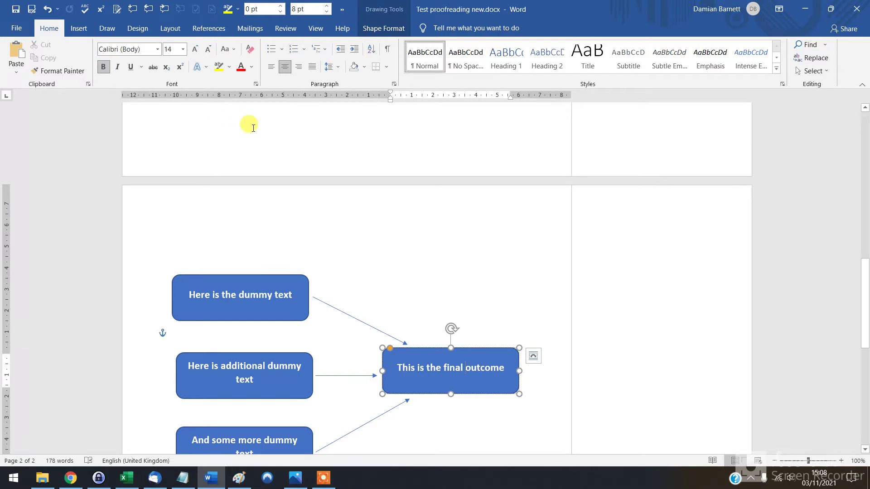
pyautogui.scroll(1, 320, 140)
pyautogui.scroll(10, 320, 140)
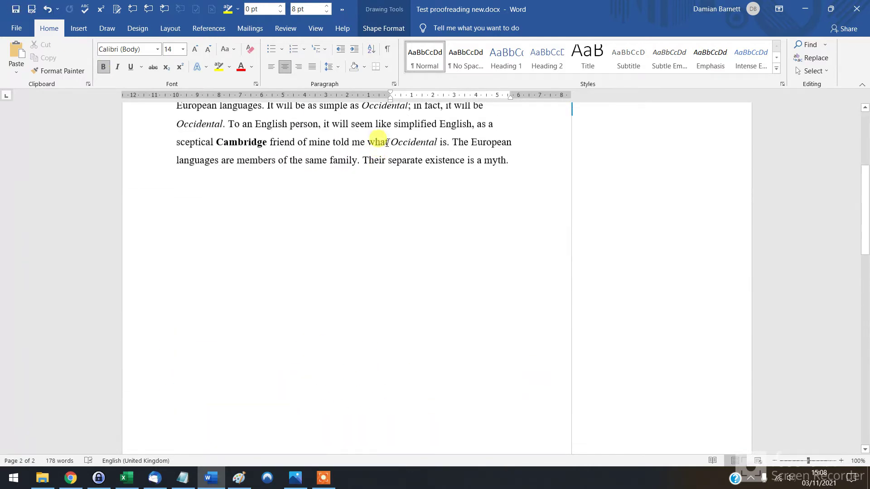
pyautogui.scroll(3, 389, 143)
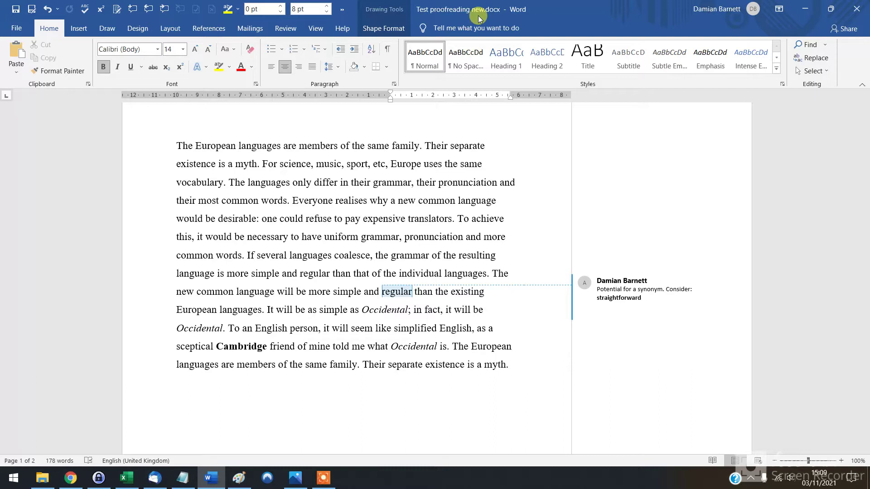
# Start Review > Compare and choose Test proofreading.docx as the original document.
pyautogui.click(285, 29)
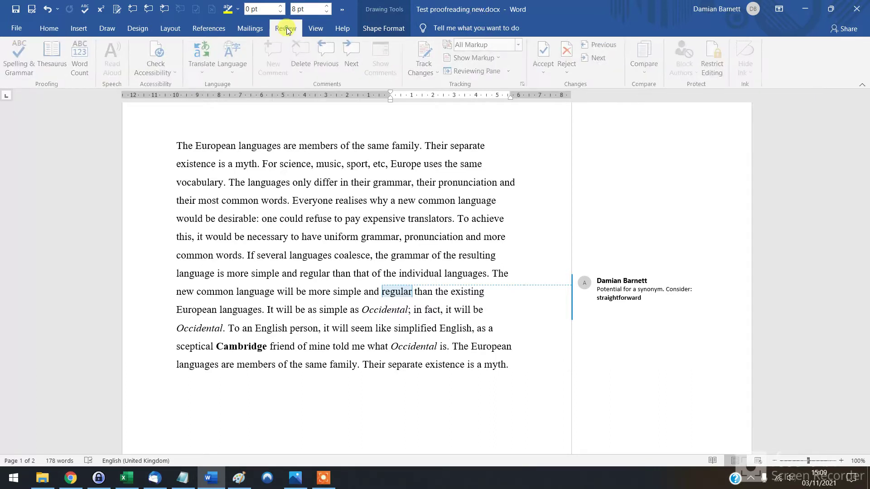
pyautogui.click(642, 64)
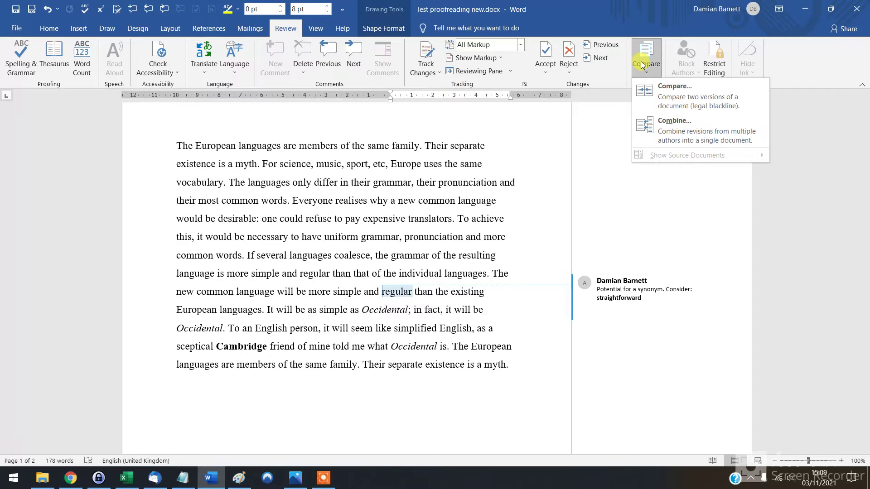
pyautogui.click(667, 103)
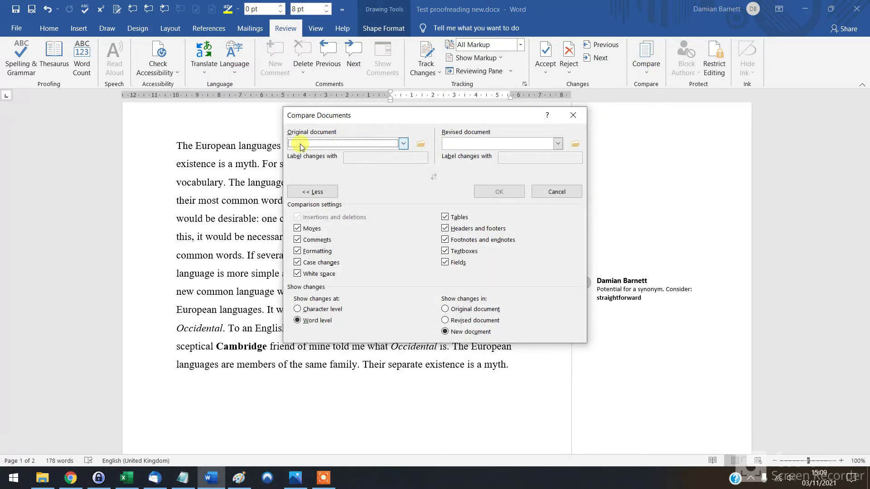
pyautogui.click(420, 144)
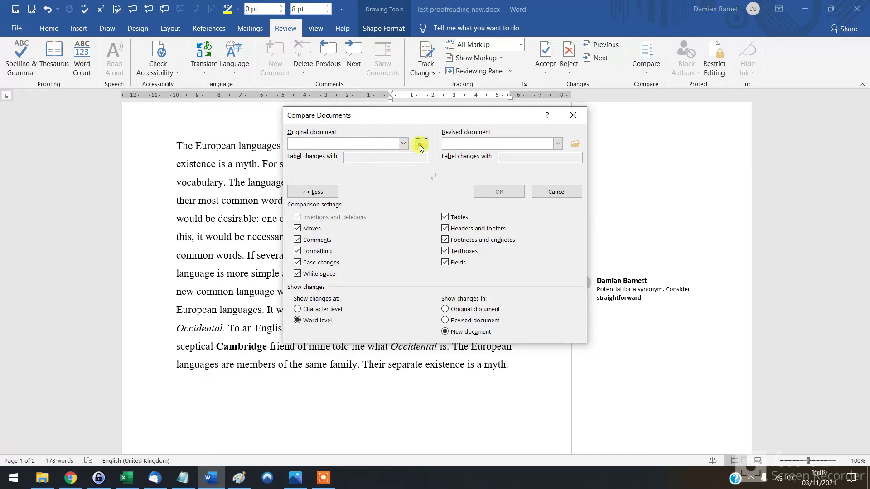
pyautogui.click(424, 219)
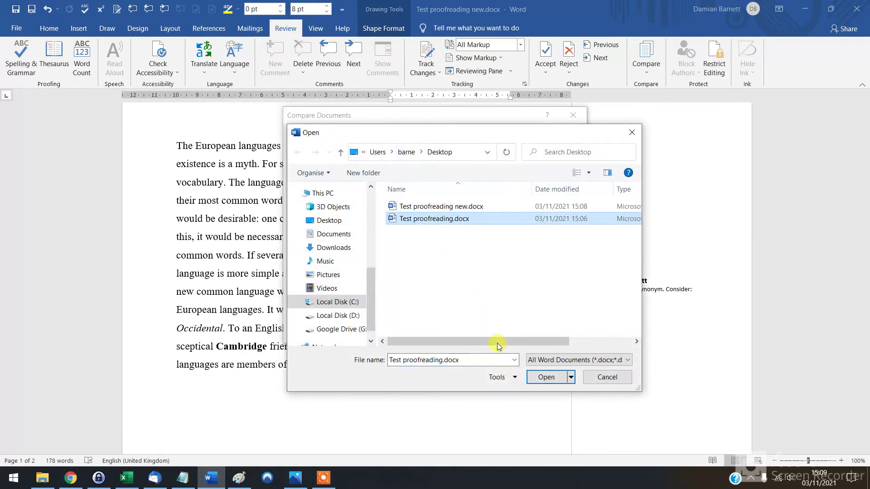
pyautogui.click(543, 377)
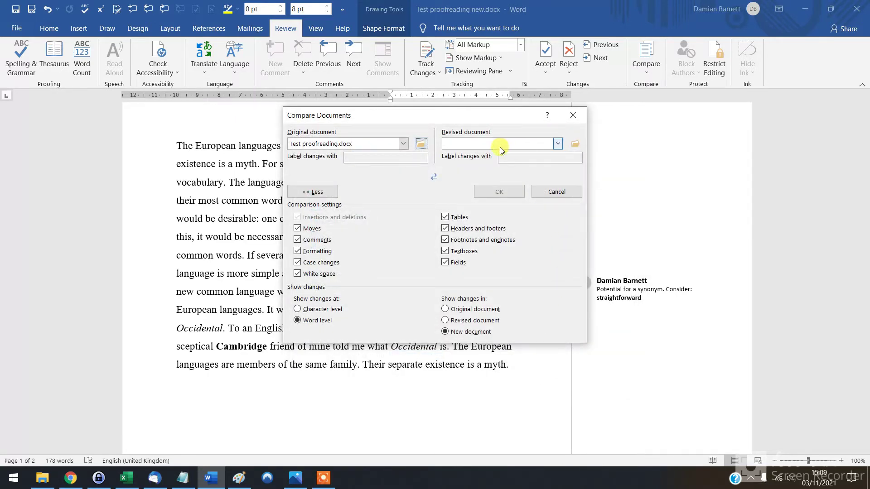
# Set Test proofreading new.docx as the revised document, include Textboxes, and run the comparison.
pyautogui.click(577, 144)
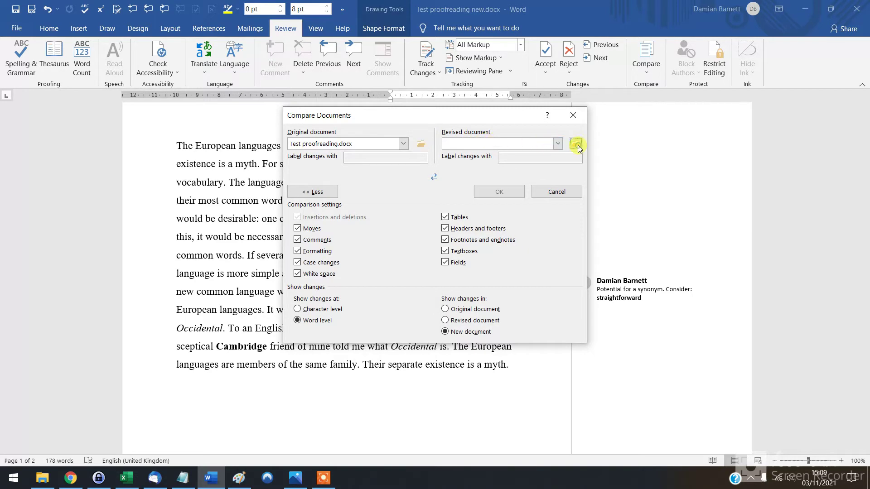
pyautogui.click(451, 207)
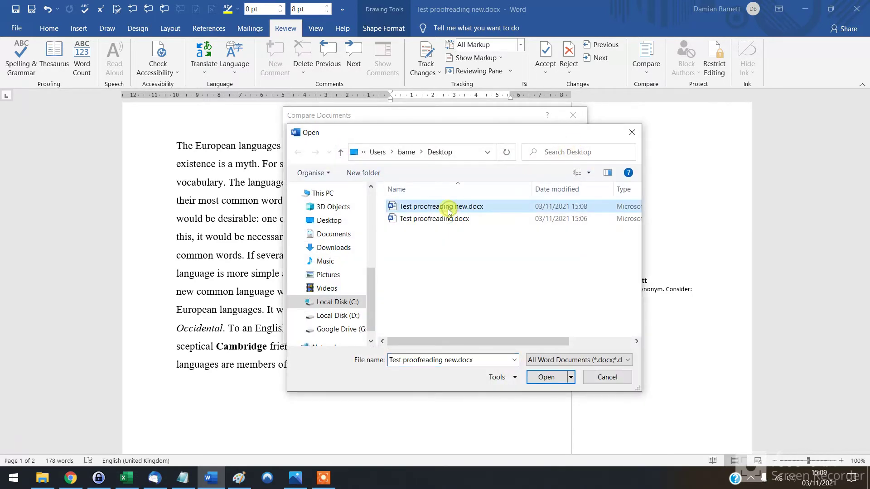
pyautogui.click(547, 377)
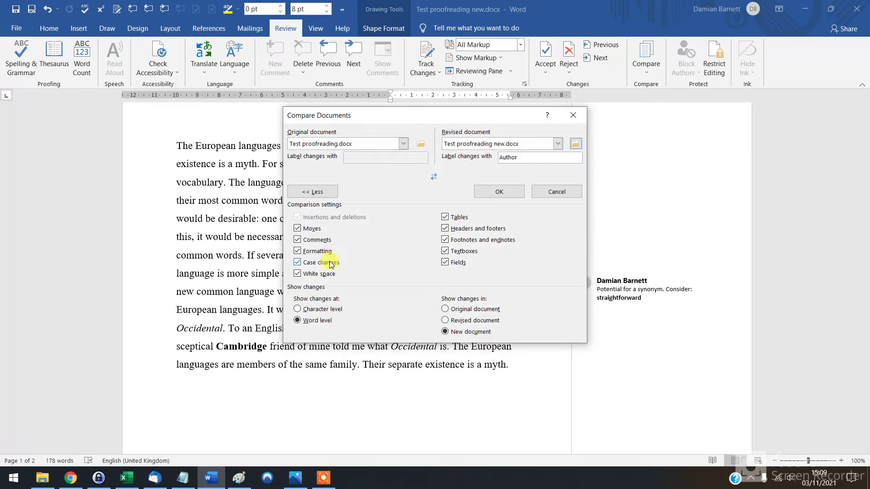
pyautogui.click(298, 253)
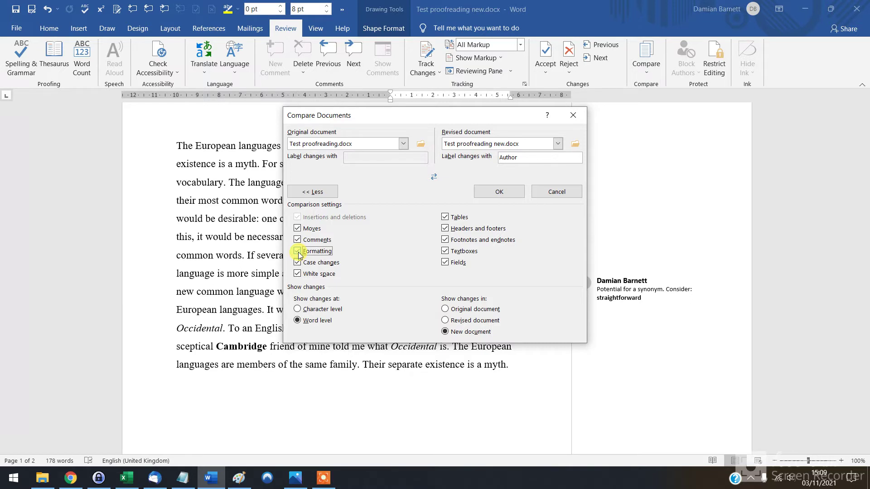
pyautogui.click(446, 263)
pyautogui.click(445, 252)
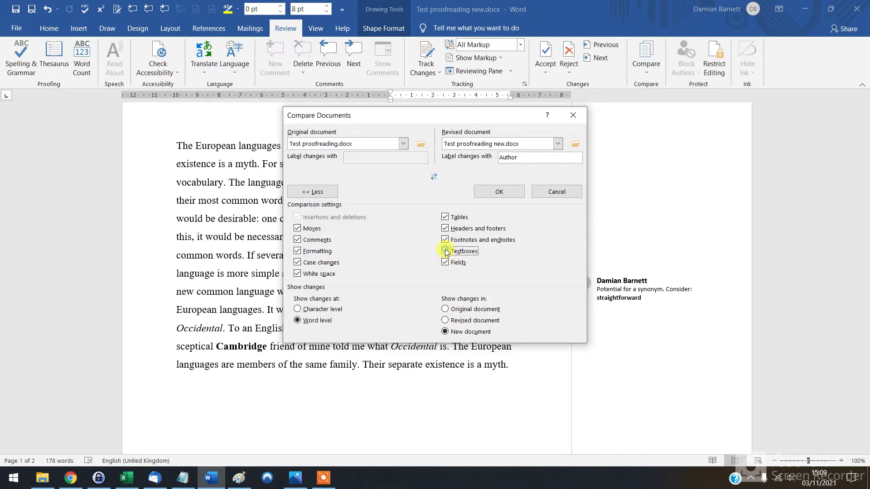
pyautogui.click(446, 252)
pyautogui.click(498, 192)
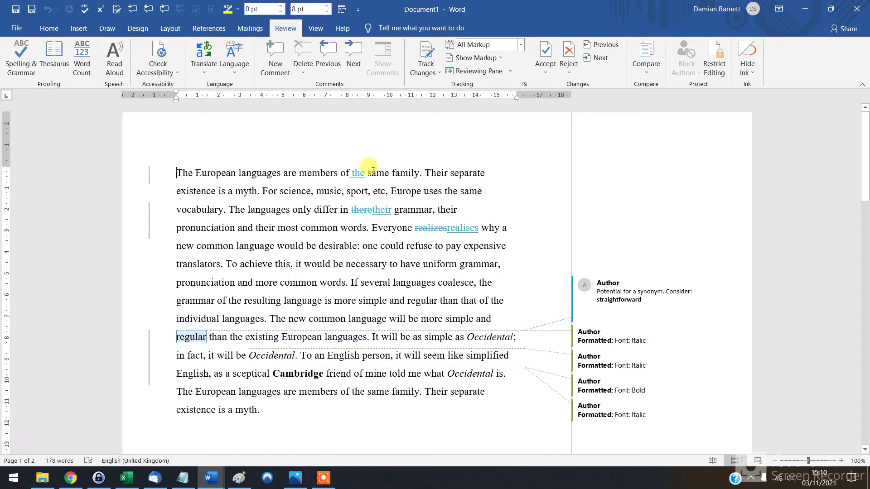
pyautogui.moveTo(368, 171); pyautogui.dragTo(349, 170)
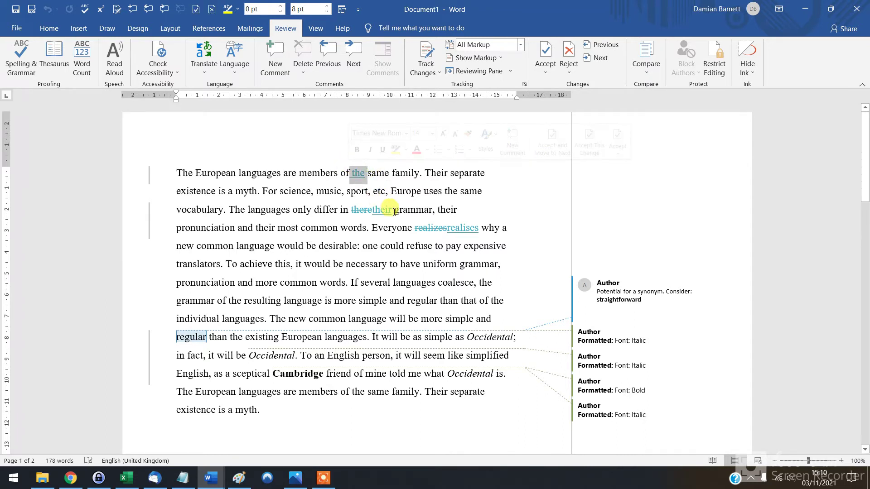
pyautogui.moveTo(393, 210); pyautogui.dragTo(356, 207)
pyautogui.moveTo(480, 228); pyautogui.dragTo(423, 229)
pyautogui.click(621, 292)
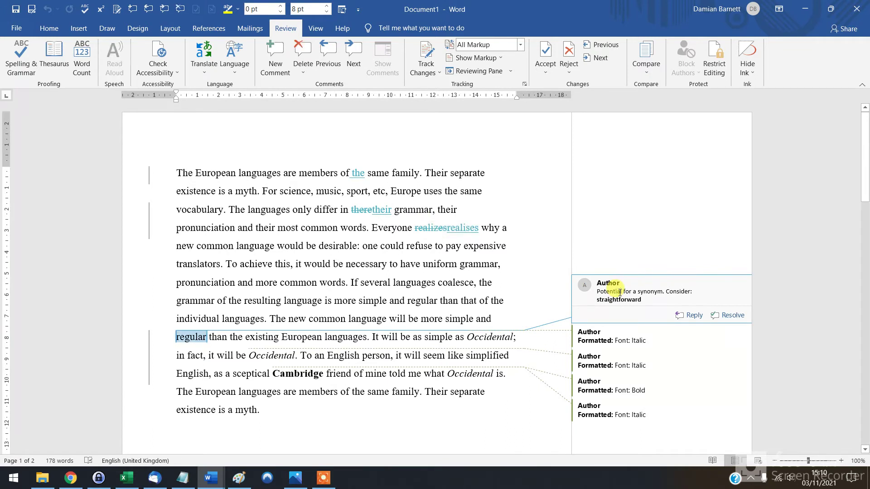
pyautogui.click(630, 344)
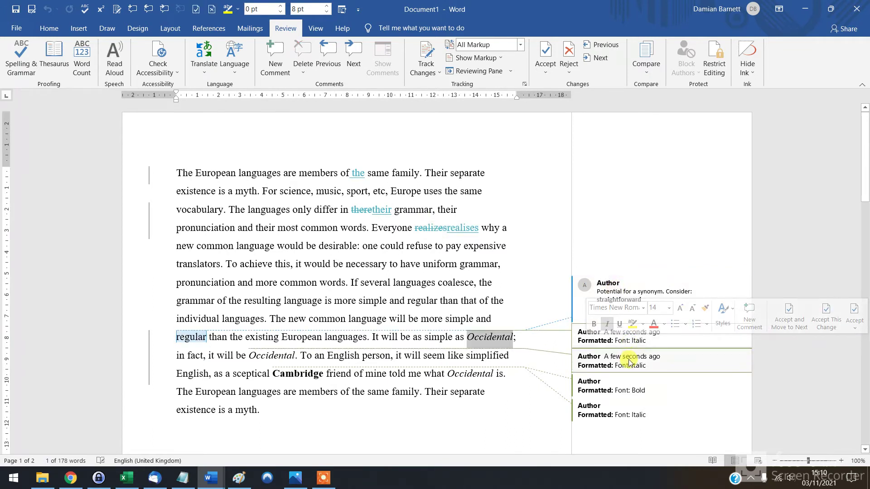
pyautogui.click(627, 362)
pyautogui.click(627, 385)
pyautogui.click(627, 413)
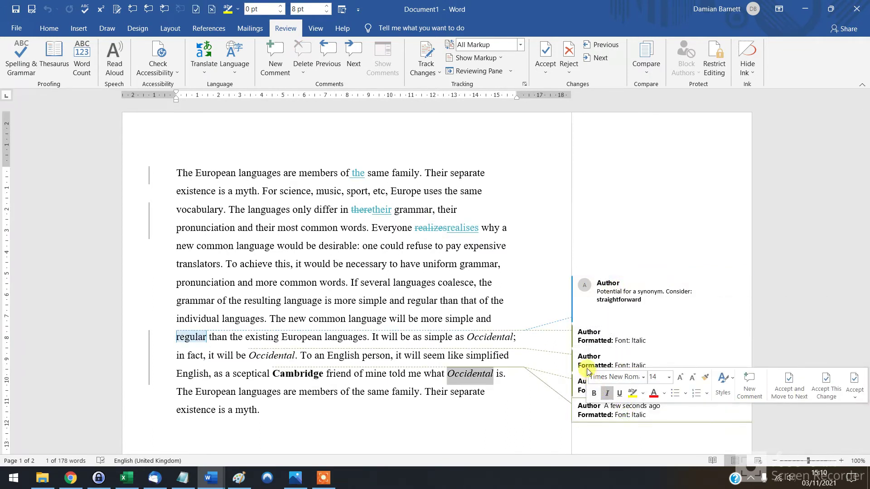
pyautogui.scroll(-1, 520, 306)
pyautogui.click(635, 290)
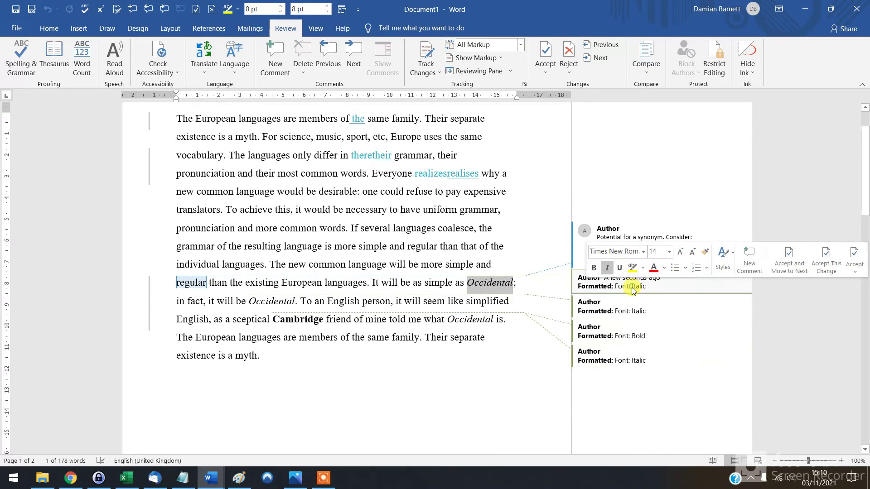
pyautogui.click(634, 310)
pyautogui.scroll(-8, 418, 291)
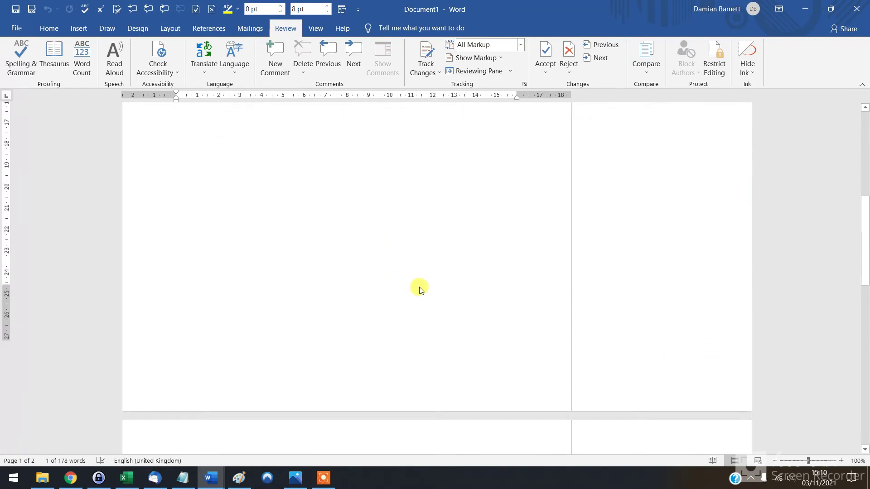
pyautogui.scroll(-1, 423, 284)
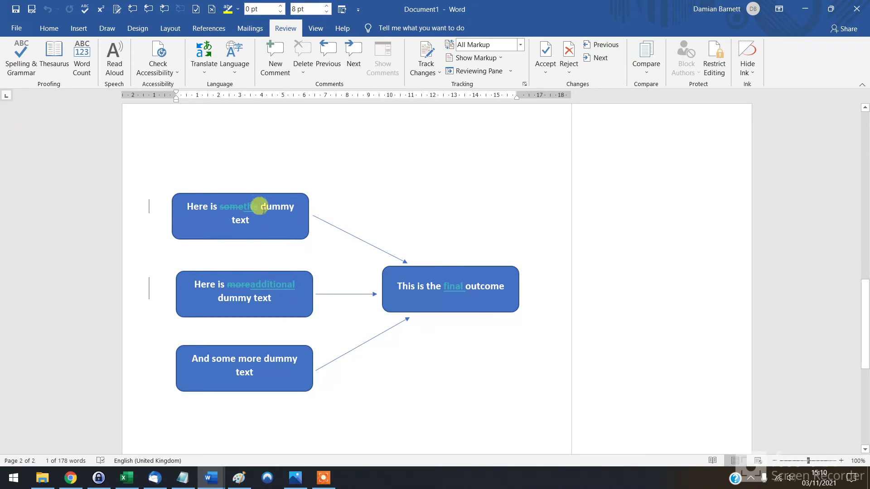
pyautogui.moveTo(258, 203); pyautogui.dragTo(213, 202)
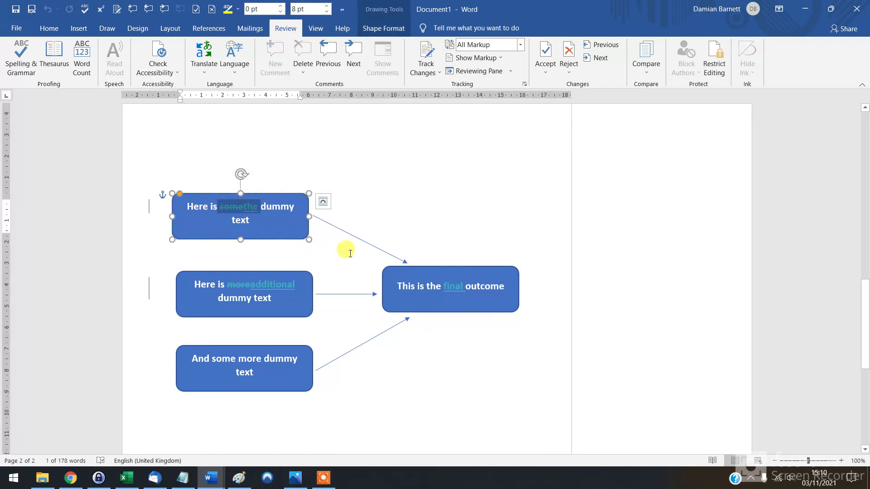
pyautogui.scroll(8, 380, 181)
pyautogui.scroll(5, 422, 202)
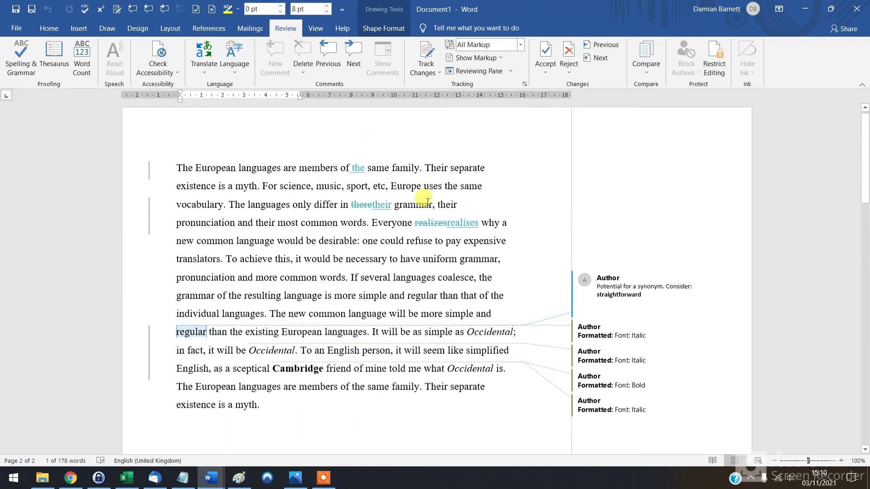
# In Save As, change the file name to 'Test proofreading tracked changes.docx'.
pyautogui.click(30, 11)
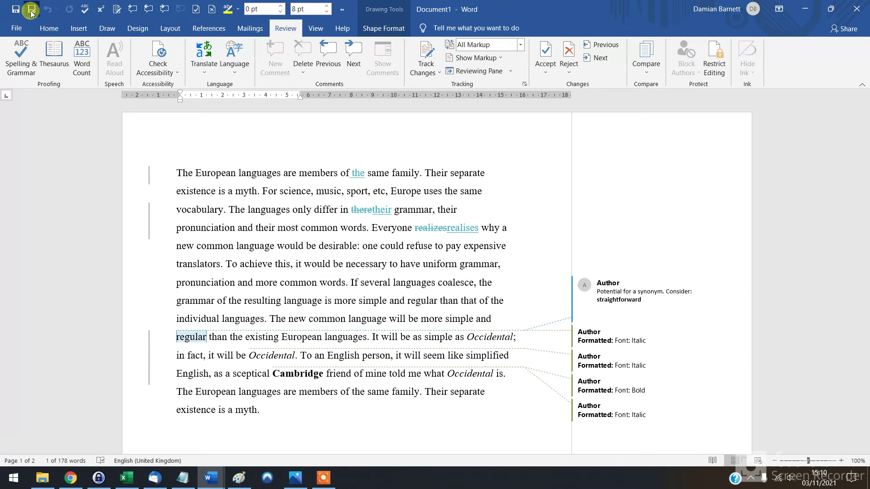
pyautogui.click(172, 82)
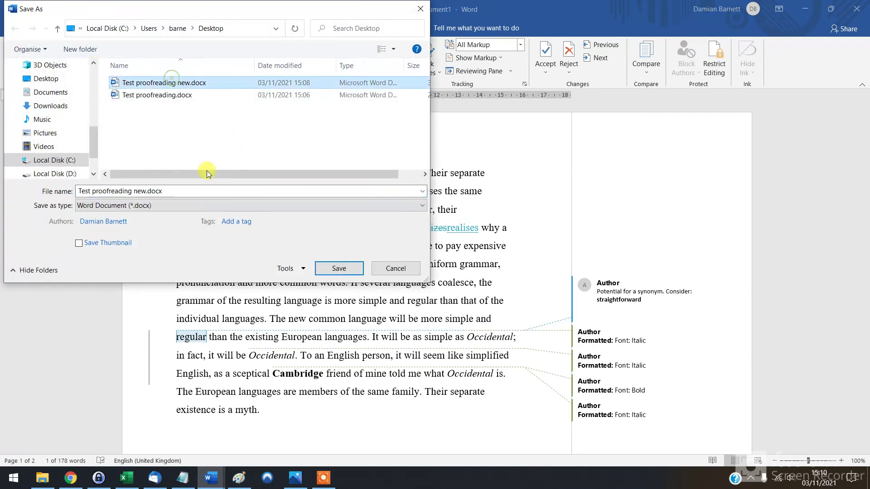
pyautogui.click(202, 189)
pyautogui.press('Right')
pyautogui.press('Left')
pyautogui.press('Left')
pyautogui.press('Left')
pyautogui.press('Left')
pyautogui.press('Left')
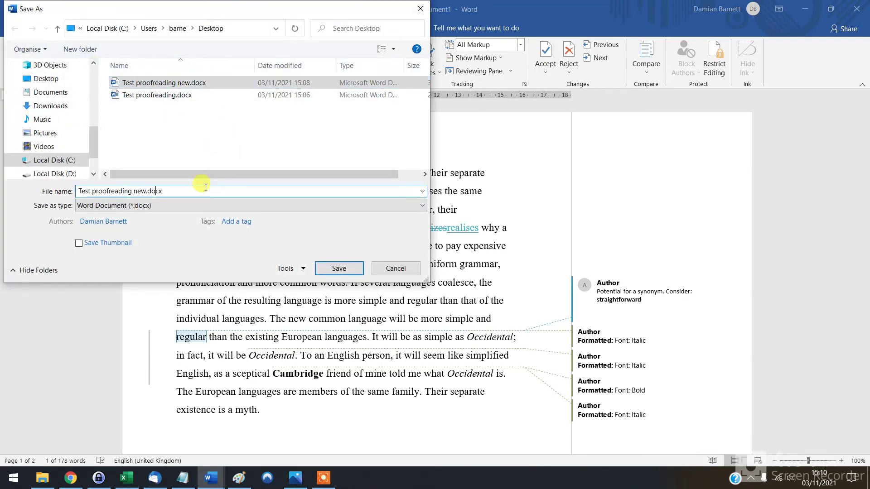
pyautogui.hotkey('ctrl', 'shift', 'Left')
pyautogui.write('tra')
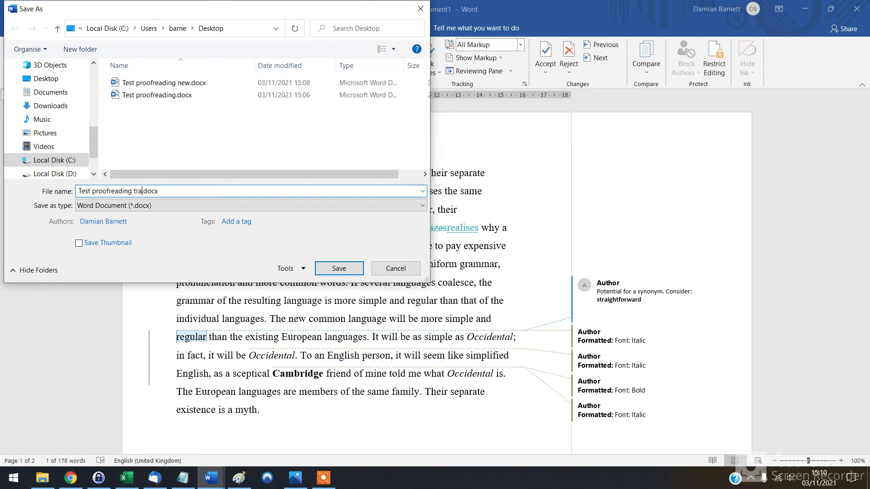
pyautogui.write('chnages')
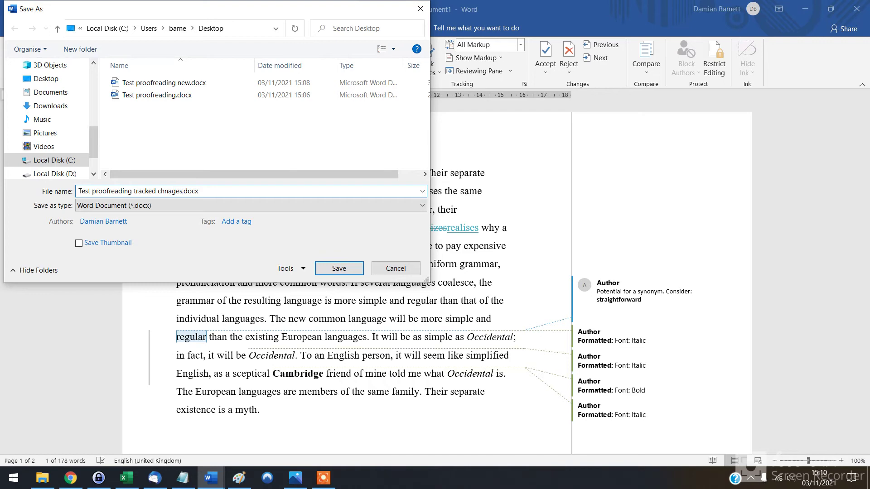
pyautogui.press('BackSpace')
pyautogui.press('BackSpace')
pyautogui.press('BackSpace')
pyautogui.press('BackSpace')
pyautogui.press('BackSpace')
pyautogui.write('anges')
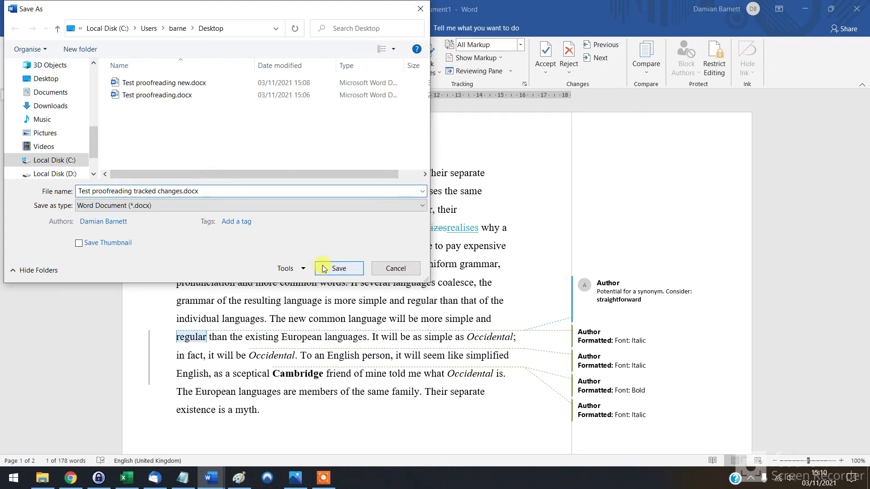
# Save the comparison, then open the original Test proofreading.docx from the Desktop.
pyautogui.click(338, 268)
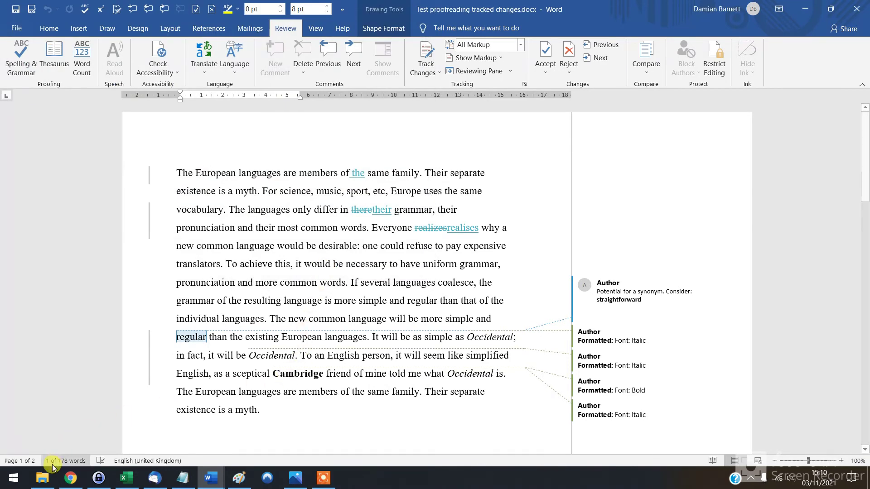
pyautogui.click(52, 479)
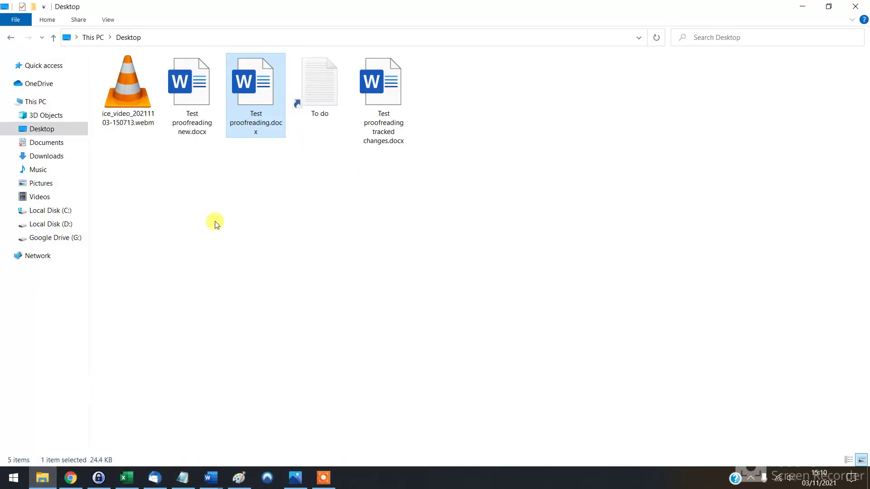
pyautogui.doubleClick(265, 93)
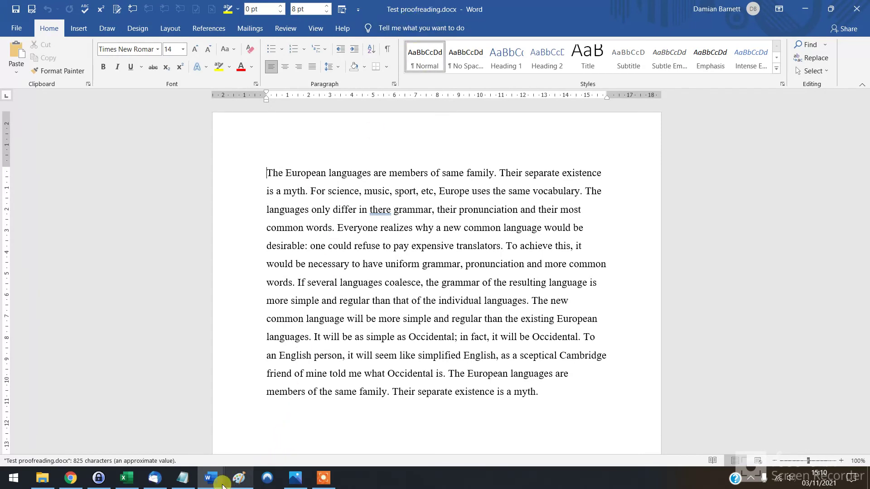
# Switch to the tracked changes window, then back to Test proofreading new.docx.
pyautogui.moveTo(218, 485)
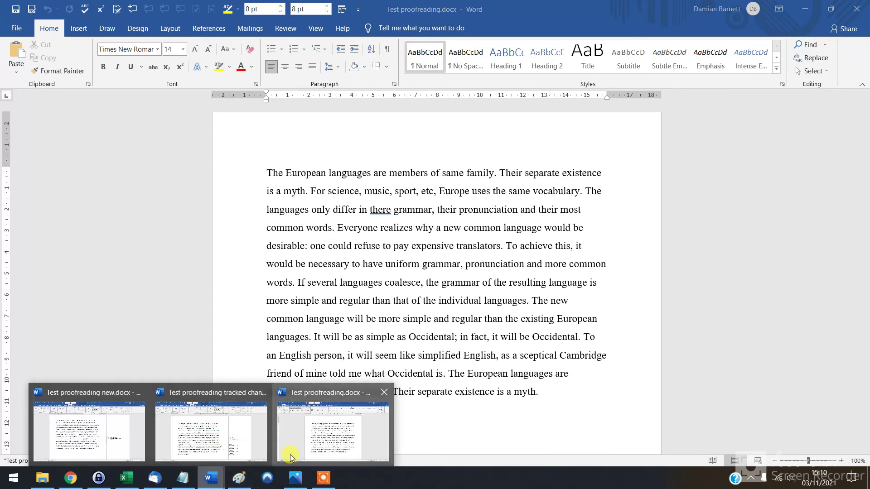
pyautogui.click(113, 449)
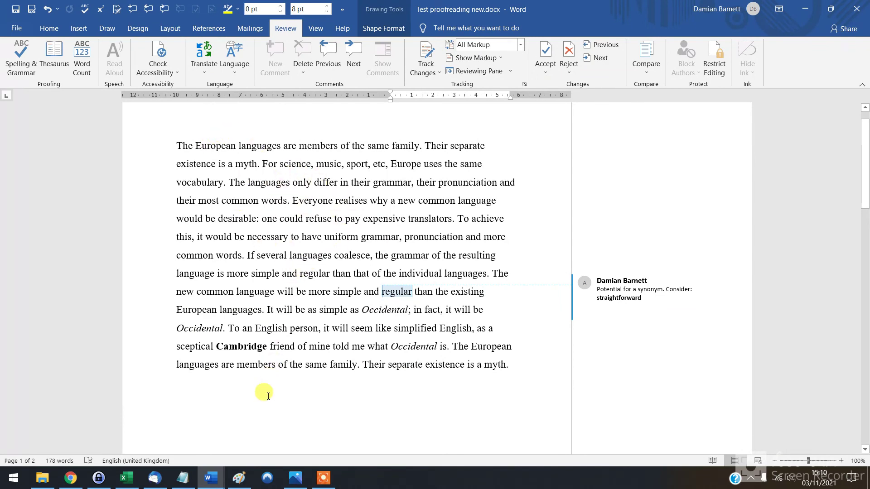
pyautogui.moveTo(224, 483)
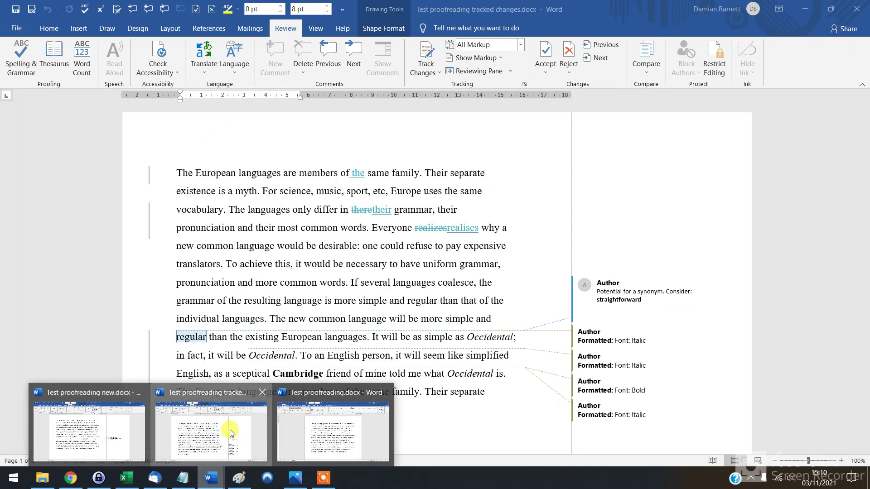
pyautogui.click(231, 433)
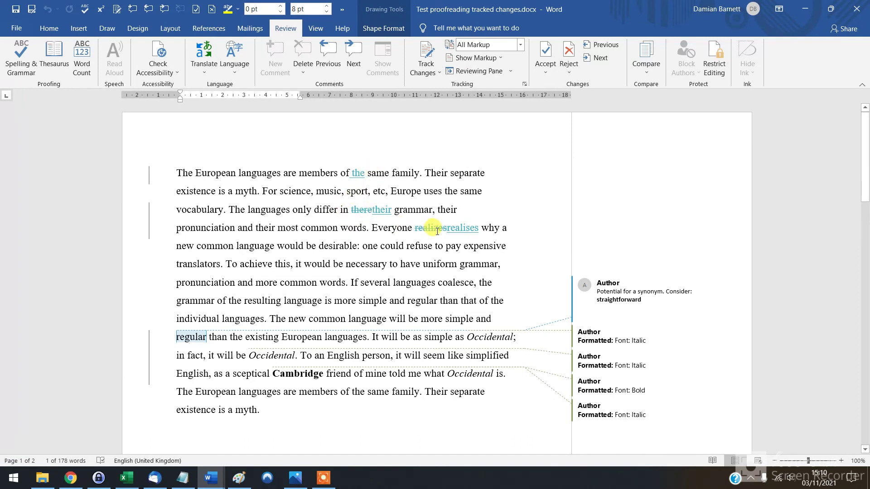
pyautogui.moveTo(437, 231)
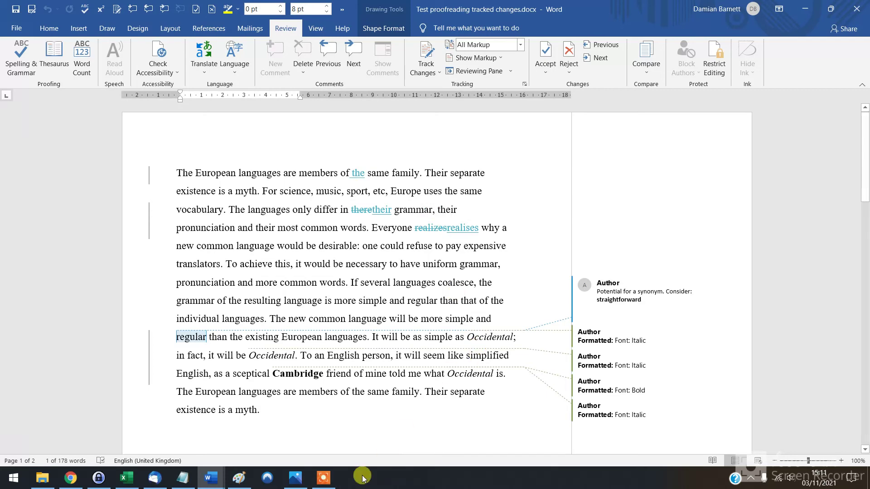
pyautogui.moveTo(207, 476)
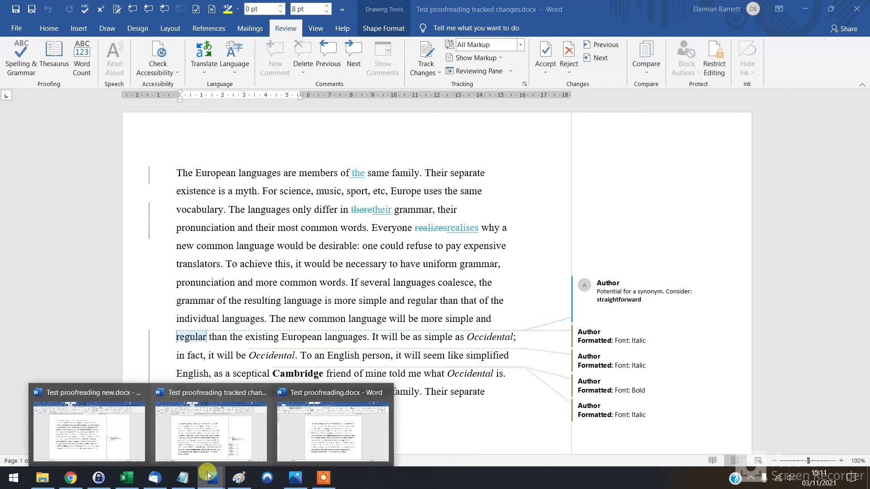
pyautogui.click(113, 438)
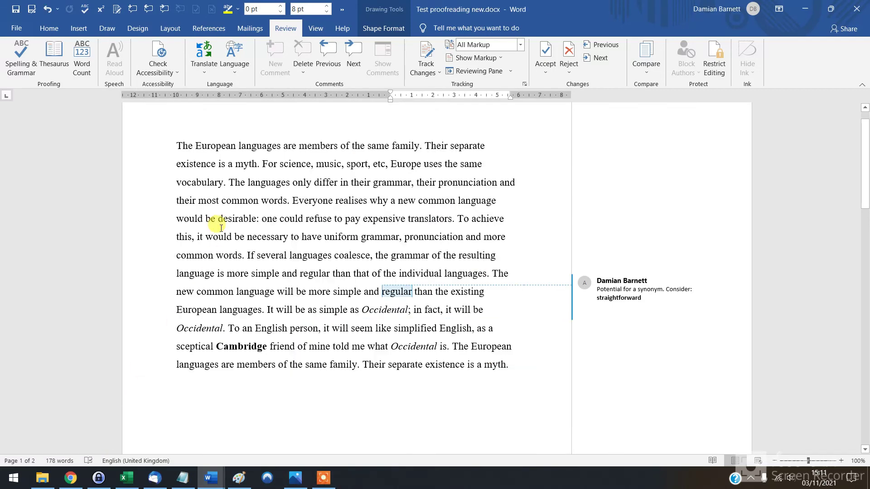